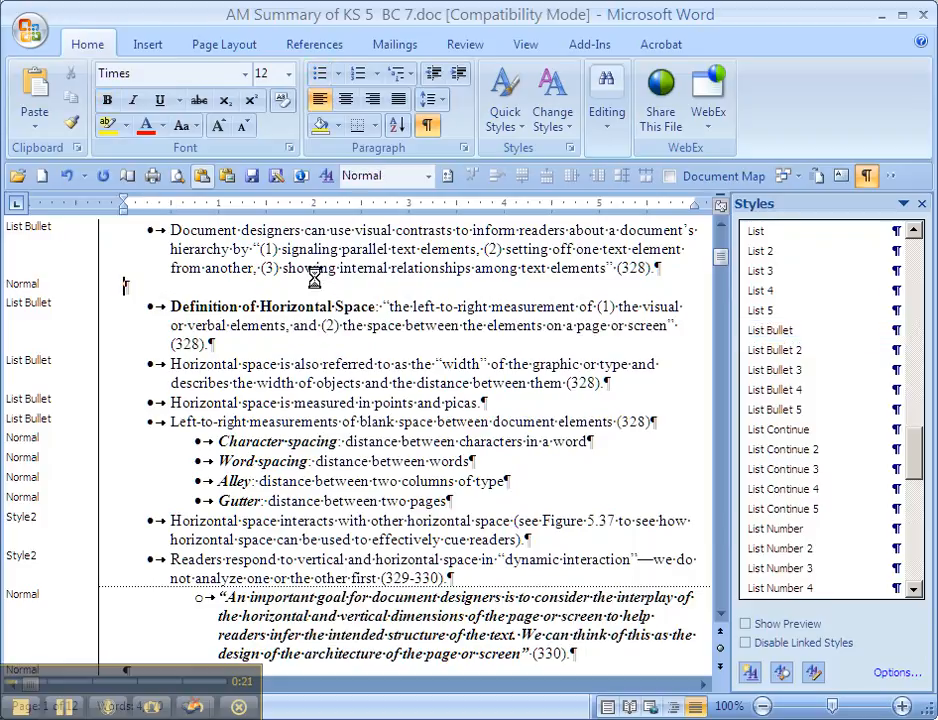
Step: Open Find and Replace with its extended options and set the find criterion to the Style2 style
key("ctrl+h")
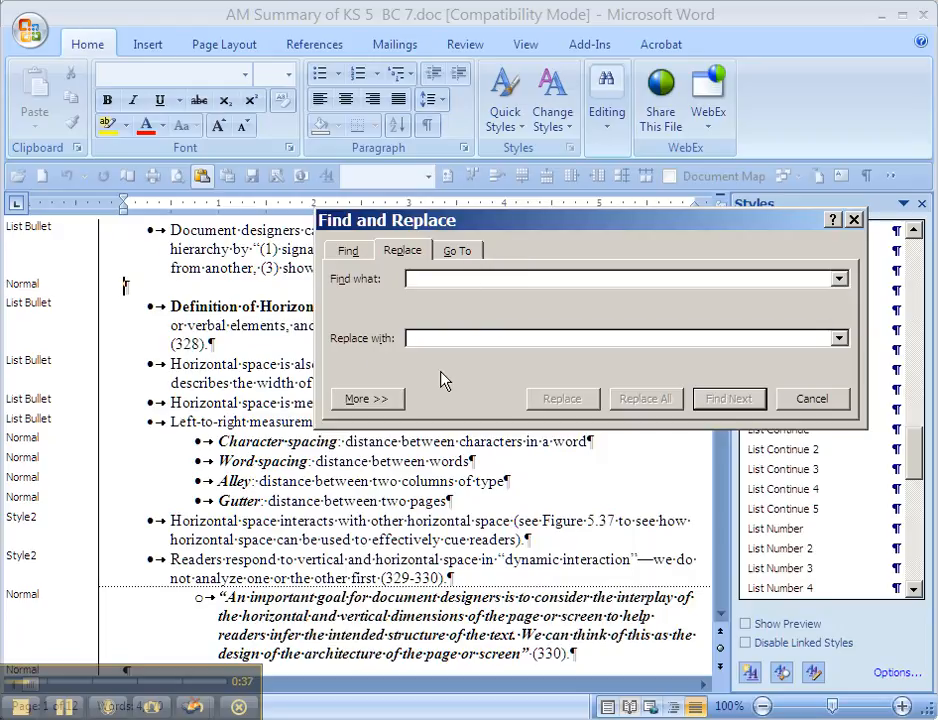
left_click(389, 400)
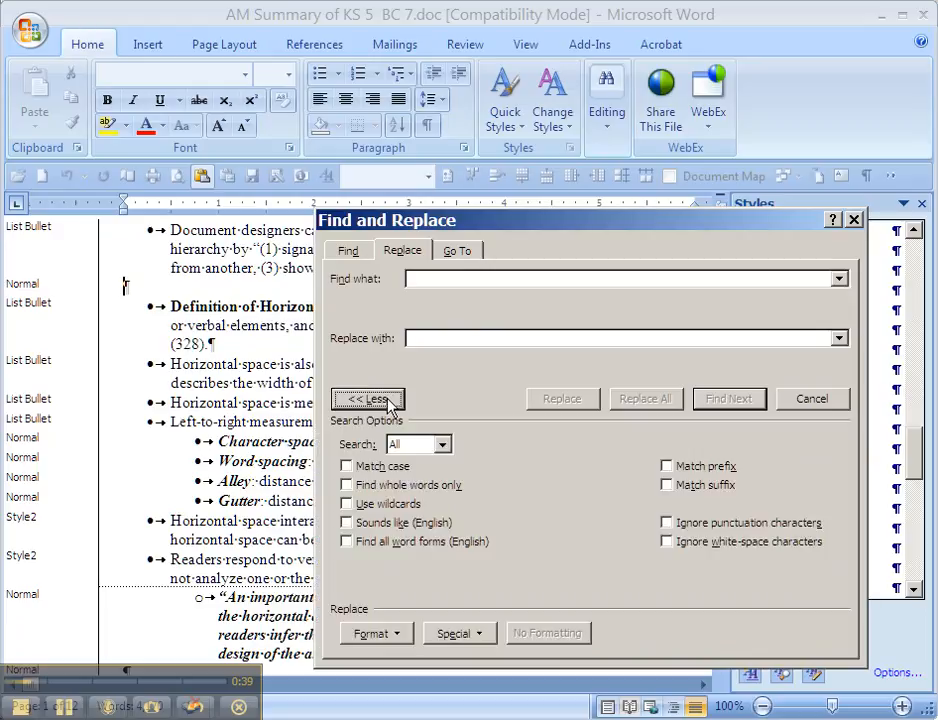
left_click_drag(518, 222, 433, 98)
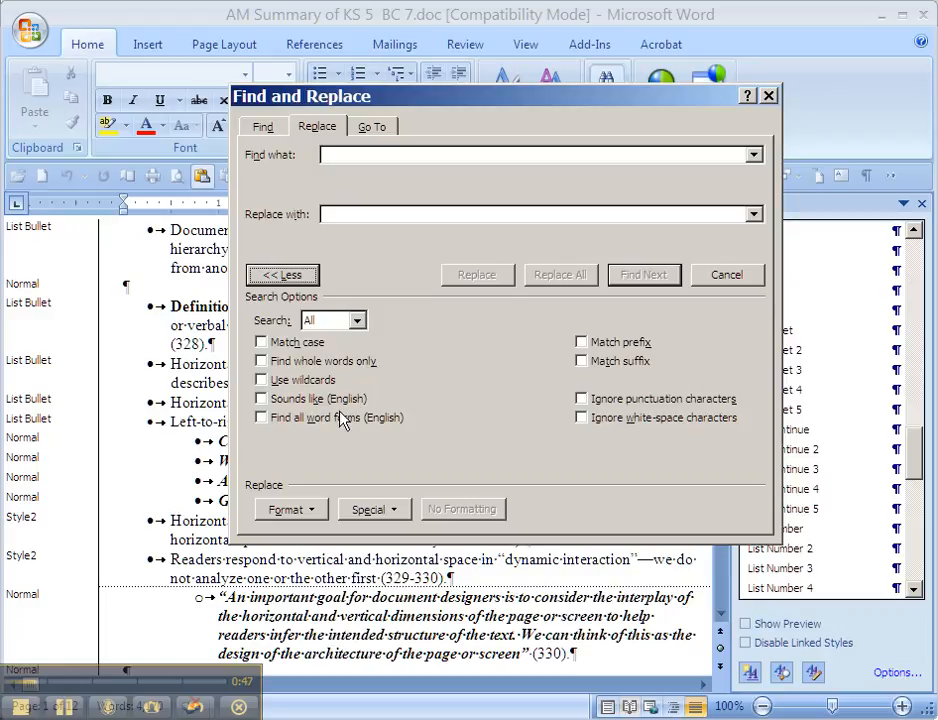
left_click(360, 155)
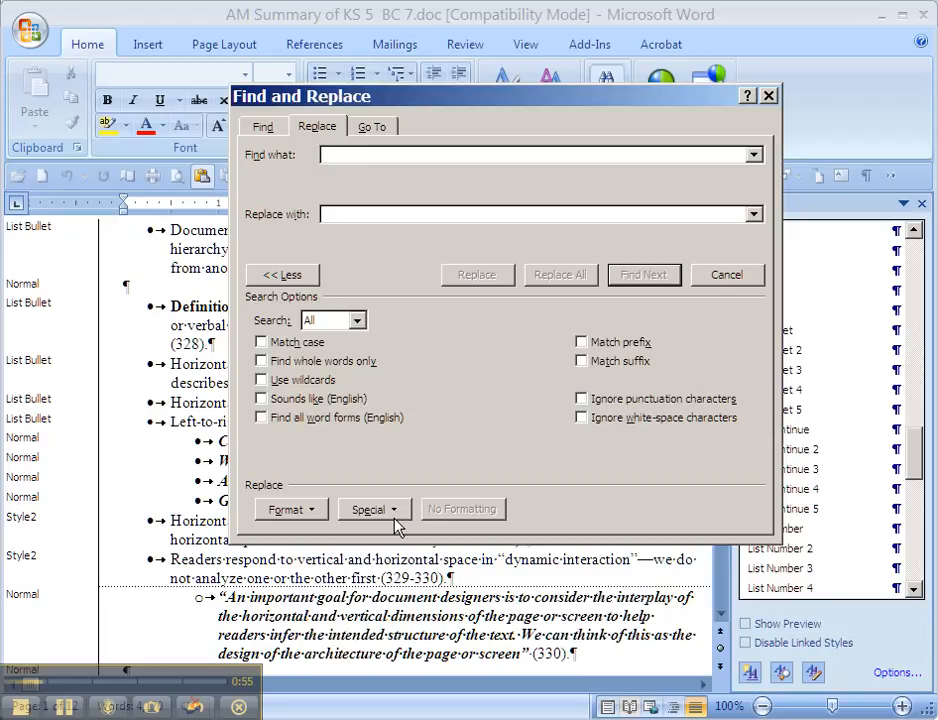
left_click(314, 512)
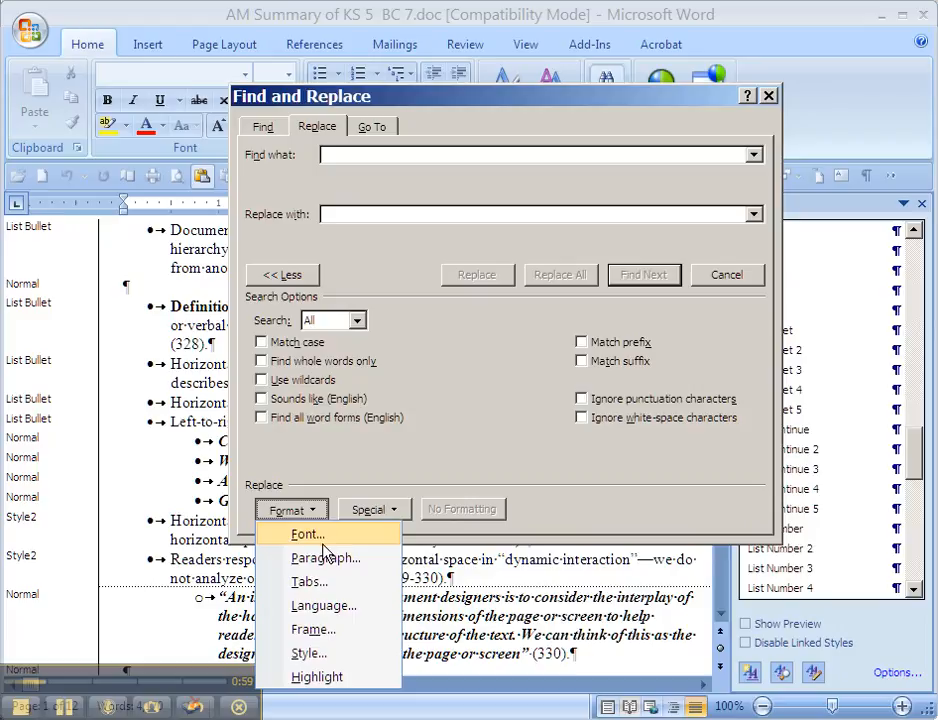
left_click(312, 653)
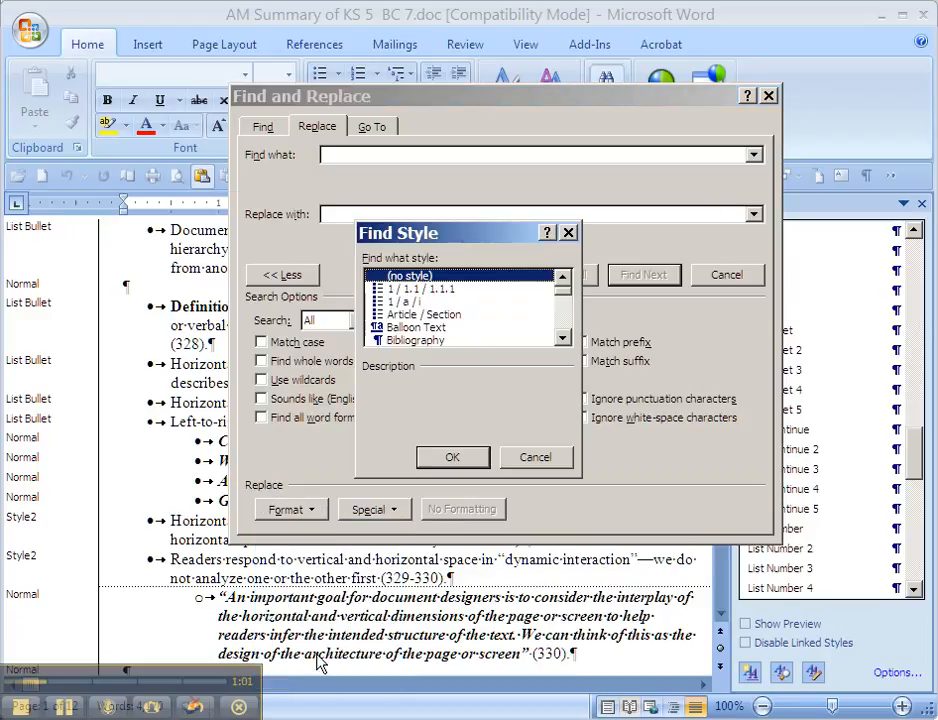
left_click_drag(565, 302, 563, 330)
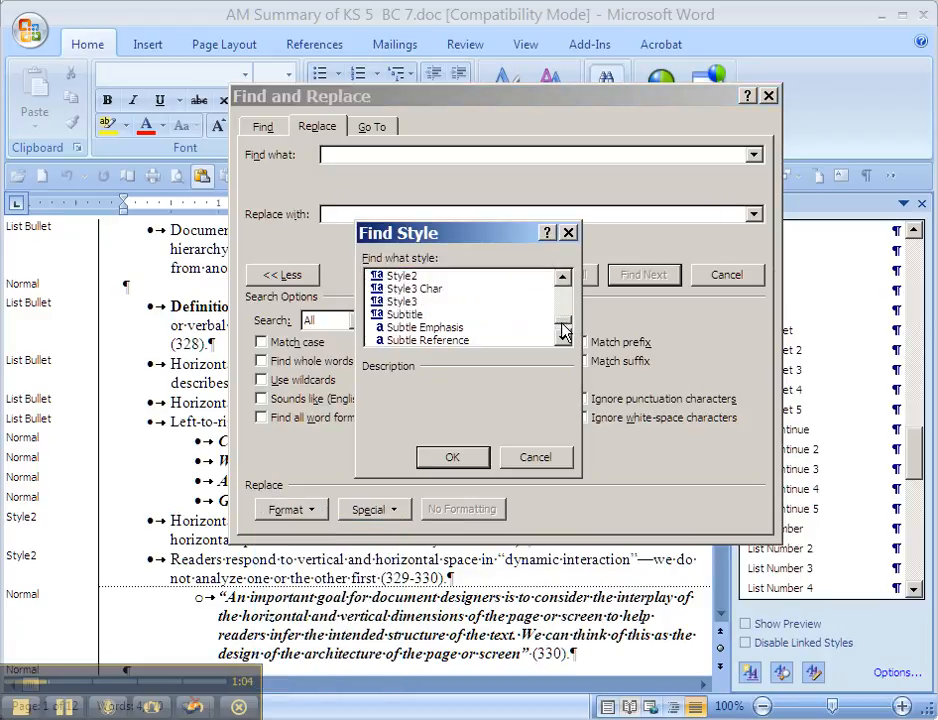
left_click(405, 275)
left_click(452, 457)
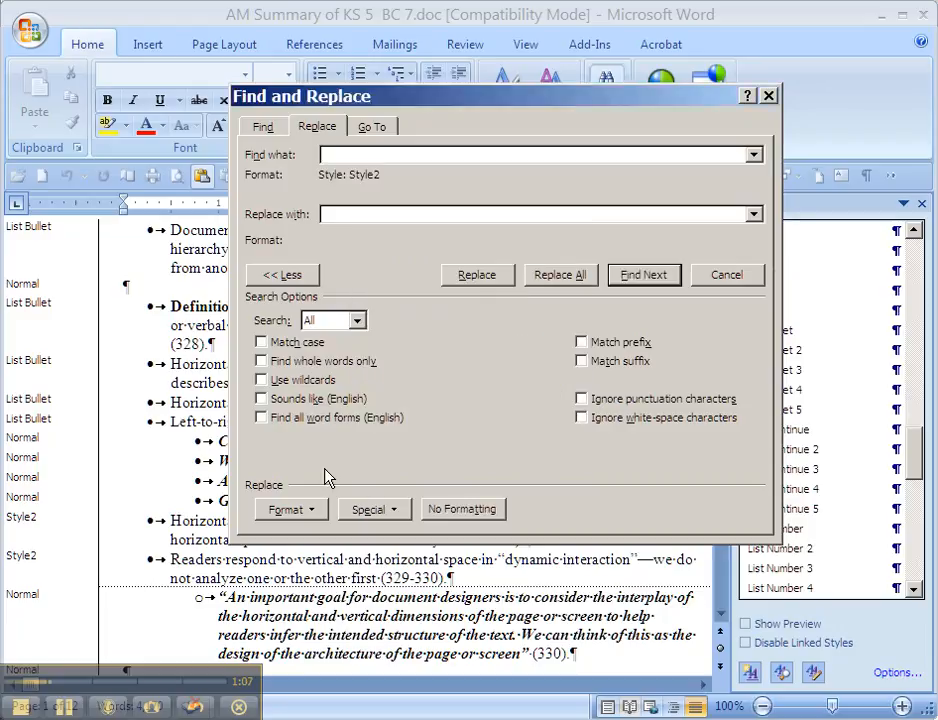
Step: Set the replacement format to the List Bullet style
left_click(348, 214)
left_click(329, 511)
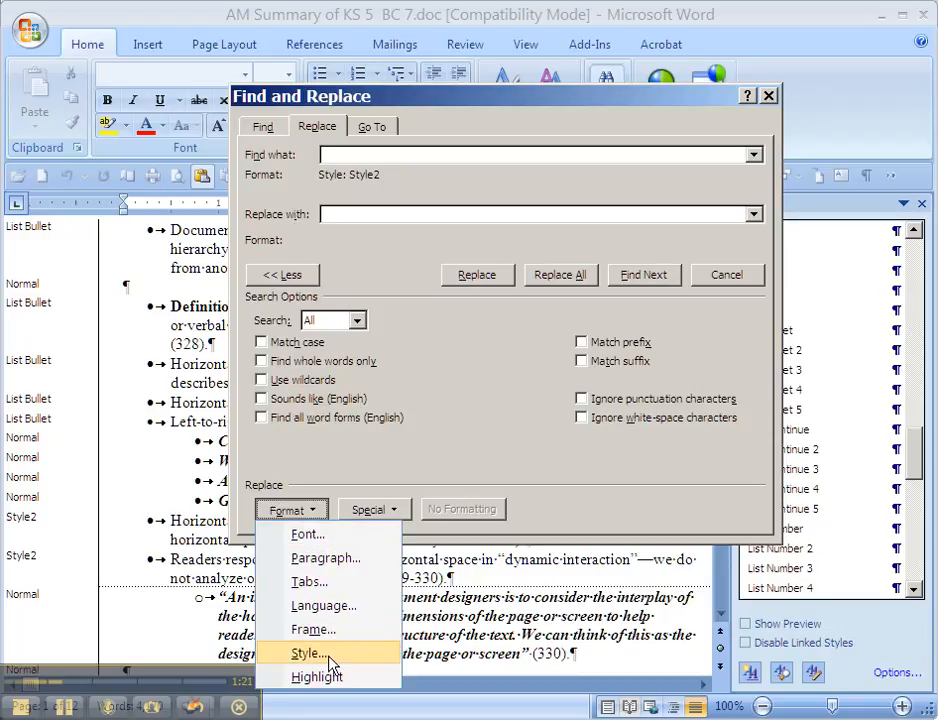
left_click(330, 653)
left_click_drag(567, 292, 565, 315)
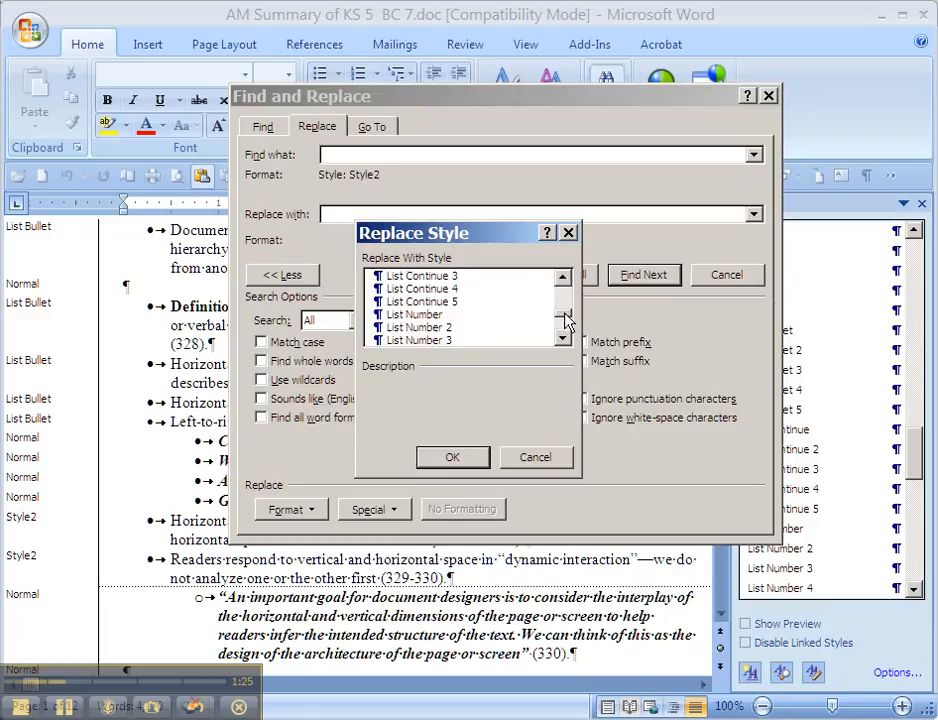
left_click(563, 280)
left_click(563, 281)
left_click(563, 282)
left_click(563, 281)
left_click(563, 281)
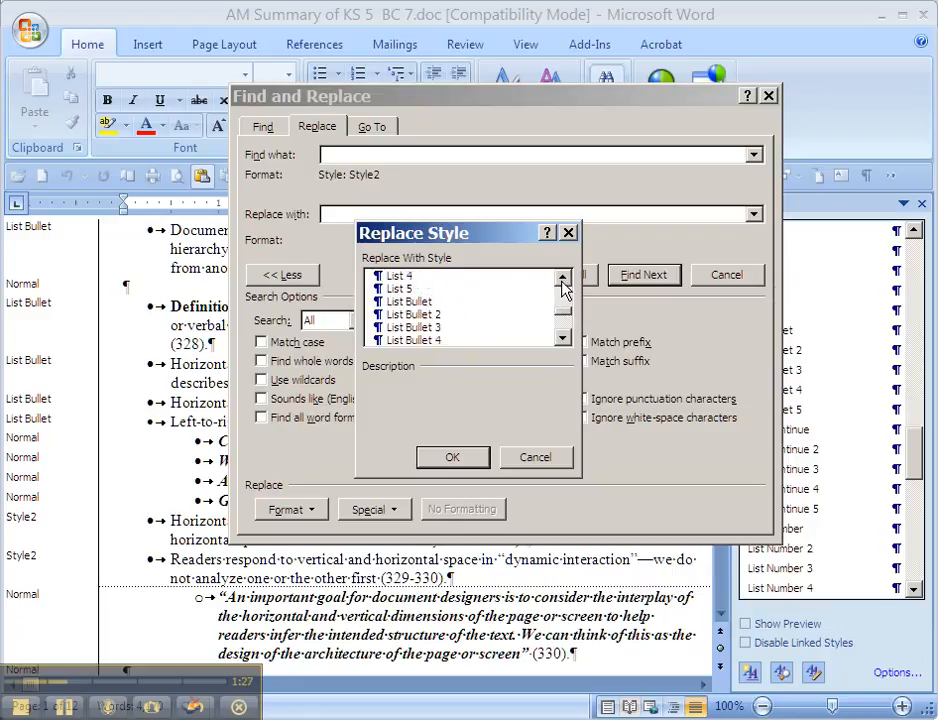
left_click(408, 301)
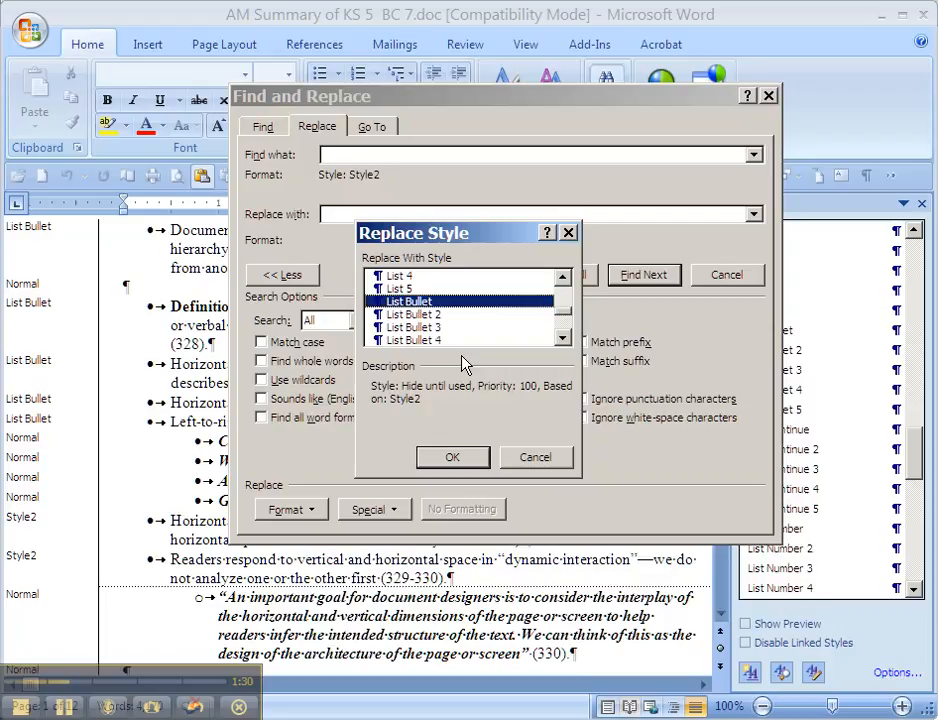
left_click(455, 458)
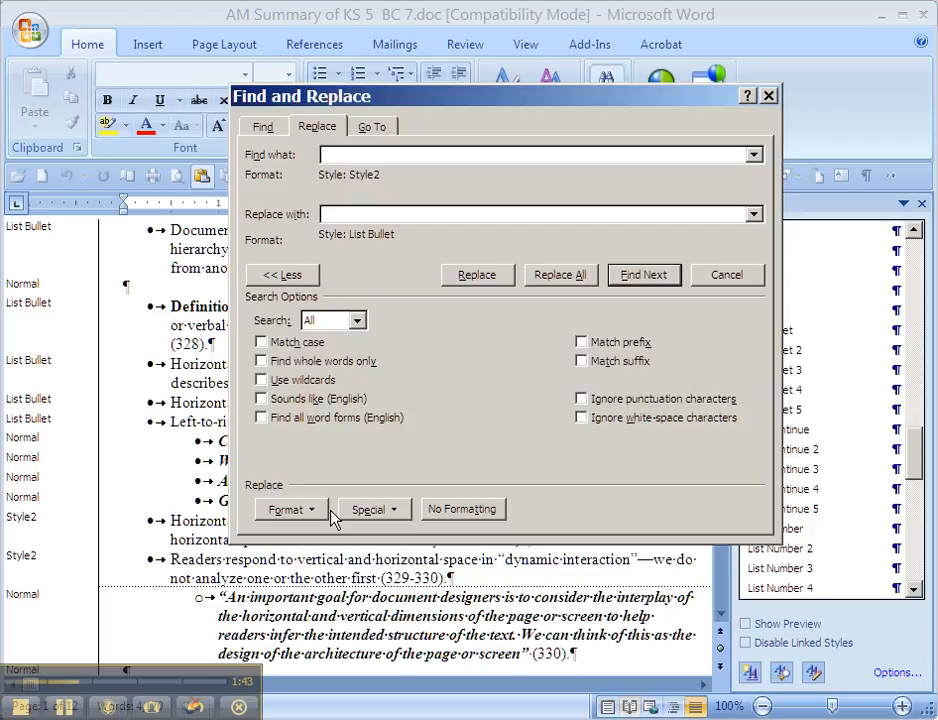
Step: Replace all occurrences of the style throughout the document and close Find and Replace
left_click(560, 275)
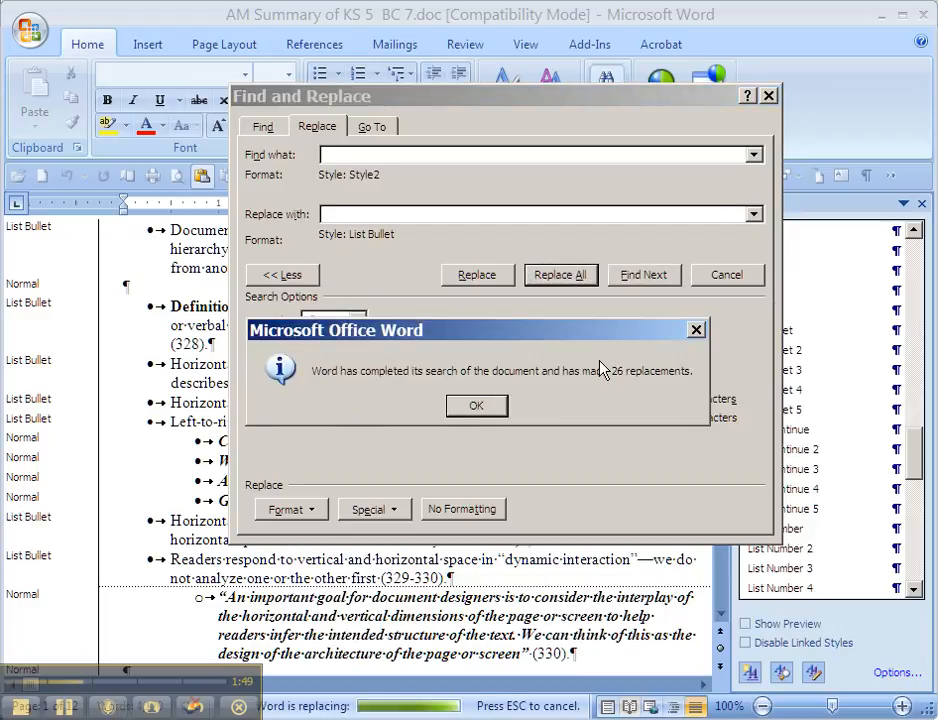
left_click(480, 408)
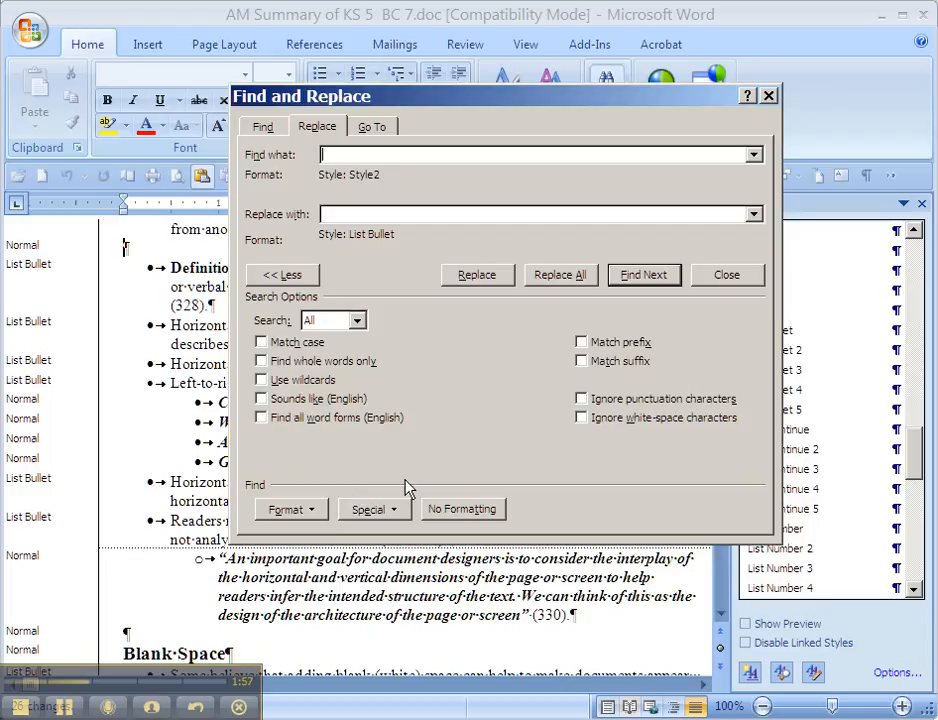
left_click(768, 96)
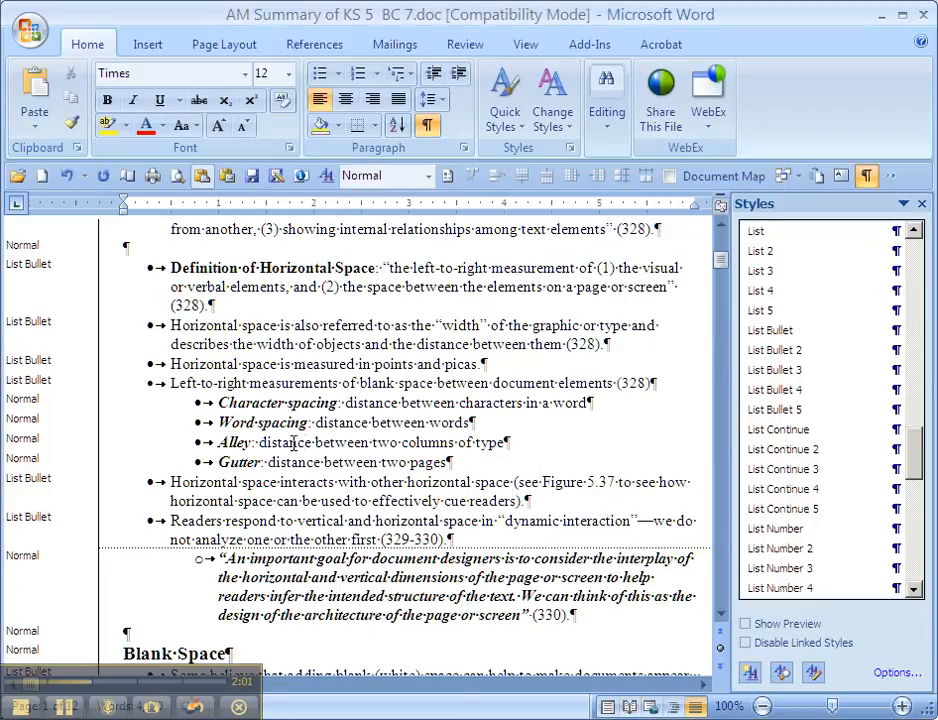
Step: Examine the style names assigned to the bullets and indented sub-bullets in the horizontal space and Blank Space sections
scroll(288, 443, "down", 2)
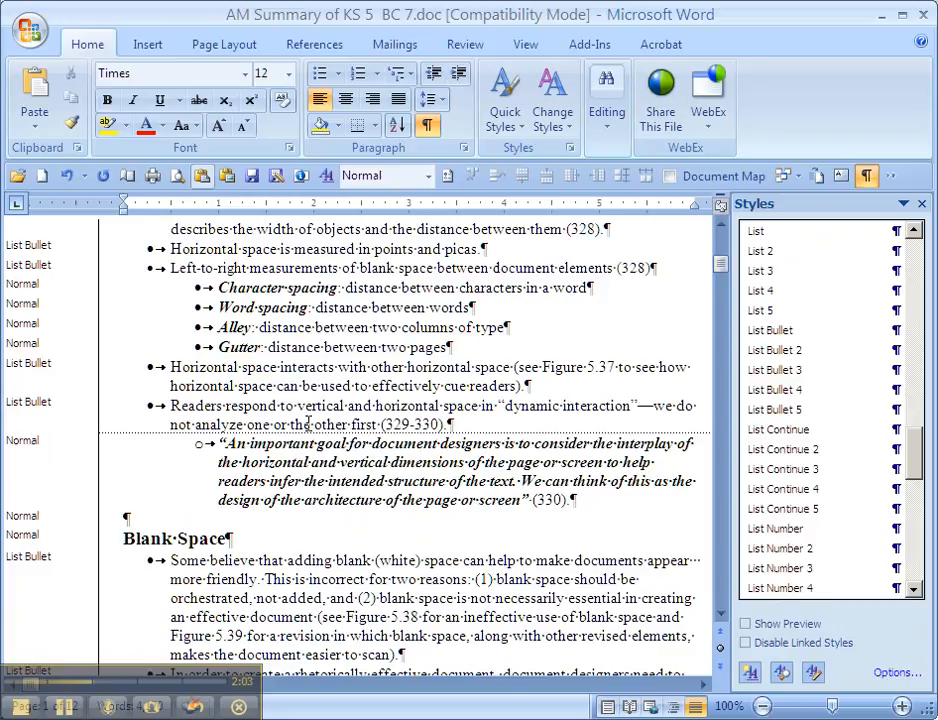
scroll(308, 424, "up", 2)
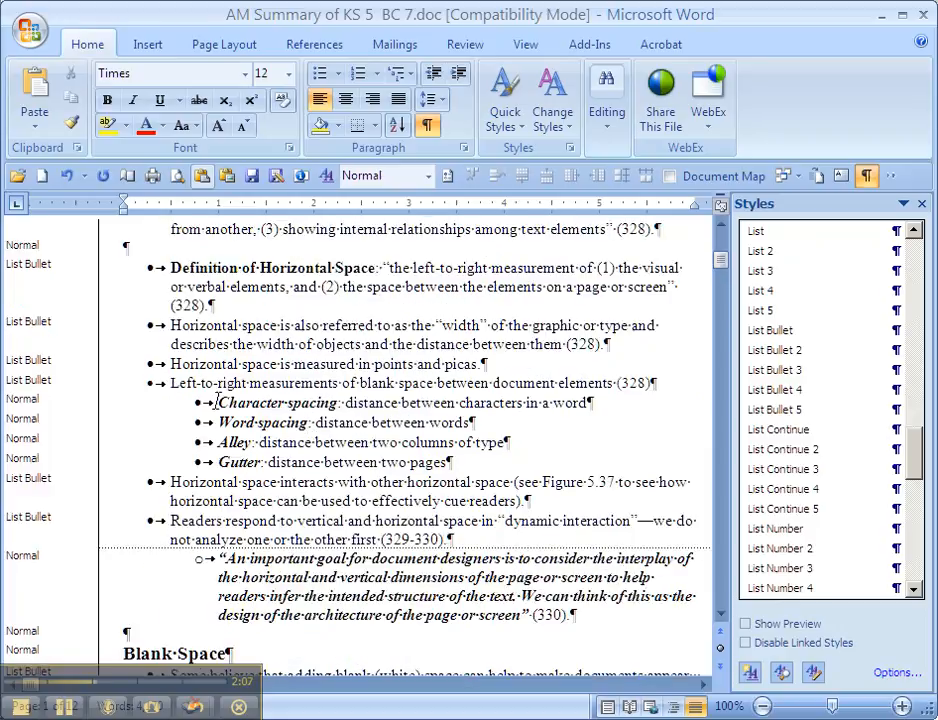
scroll(155, 447, "down", 4)
scroll(153, 446, "up", 4)
scroll(155, 449, "down", 4)
scroll(155, 447, "down", 6)
scroll(170, 446, "up", 6)
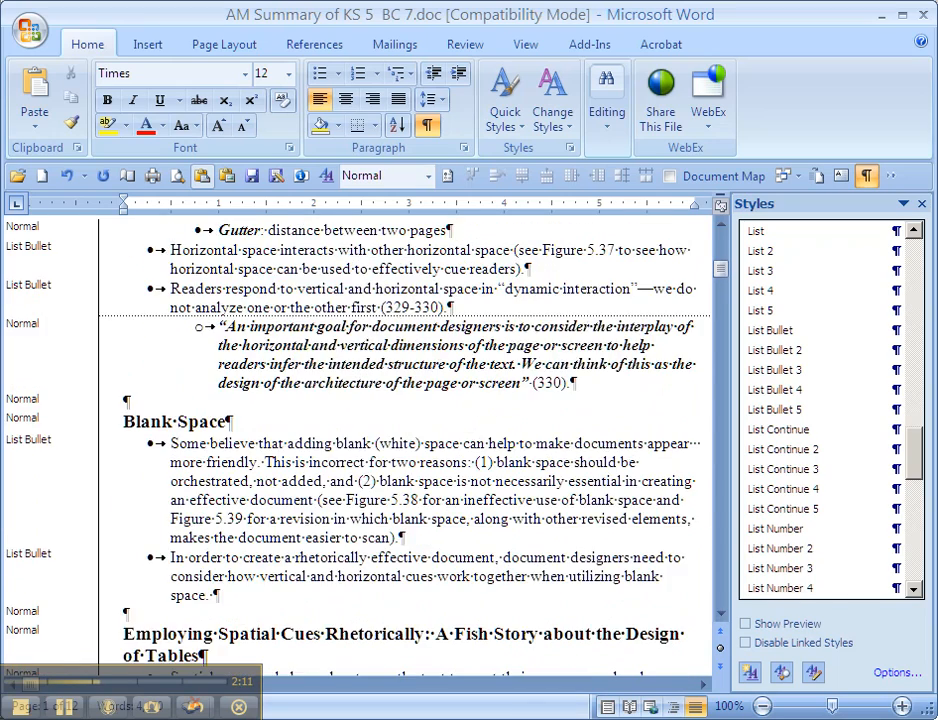
scroll(150, 372, "up", 6)
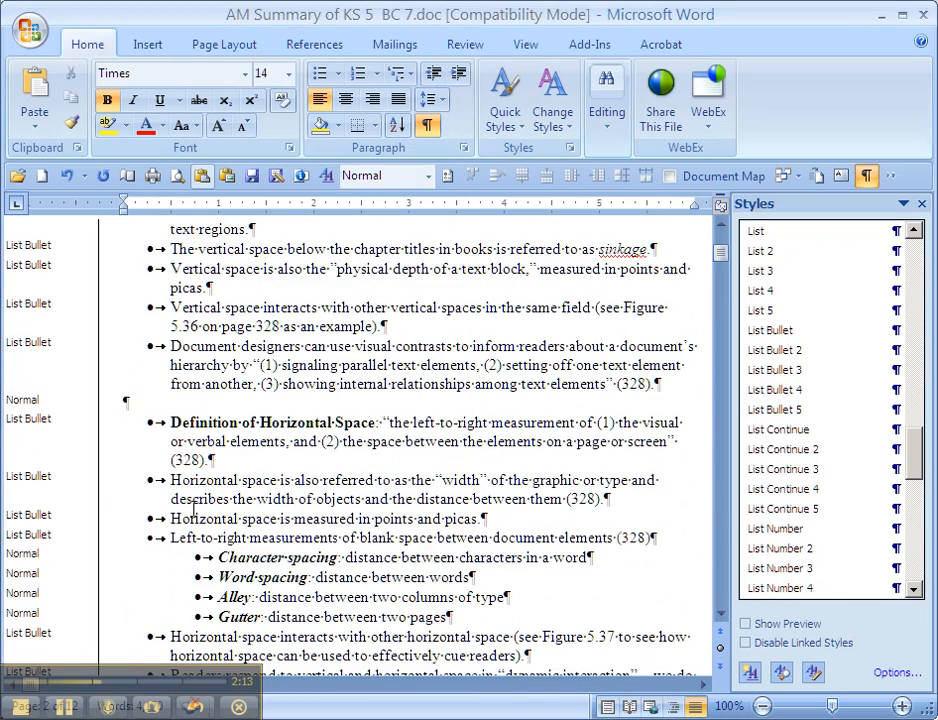
scroll(201, 499, "down", 2)
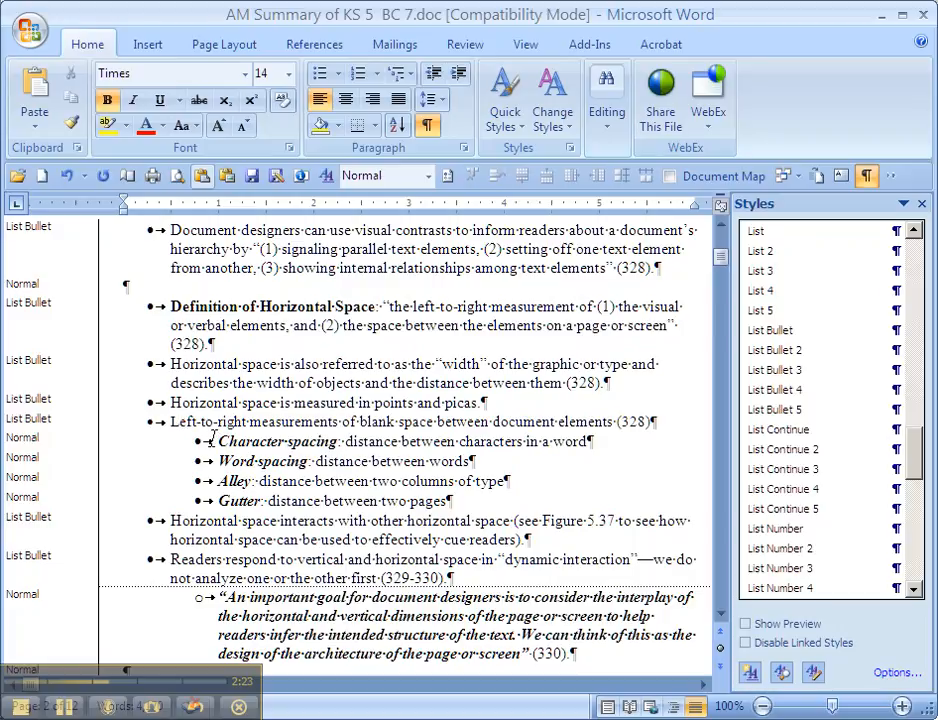
left_click_drag(218, 441, 458, 498)
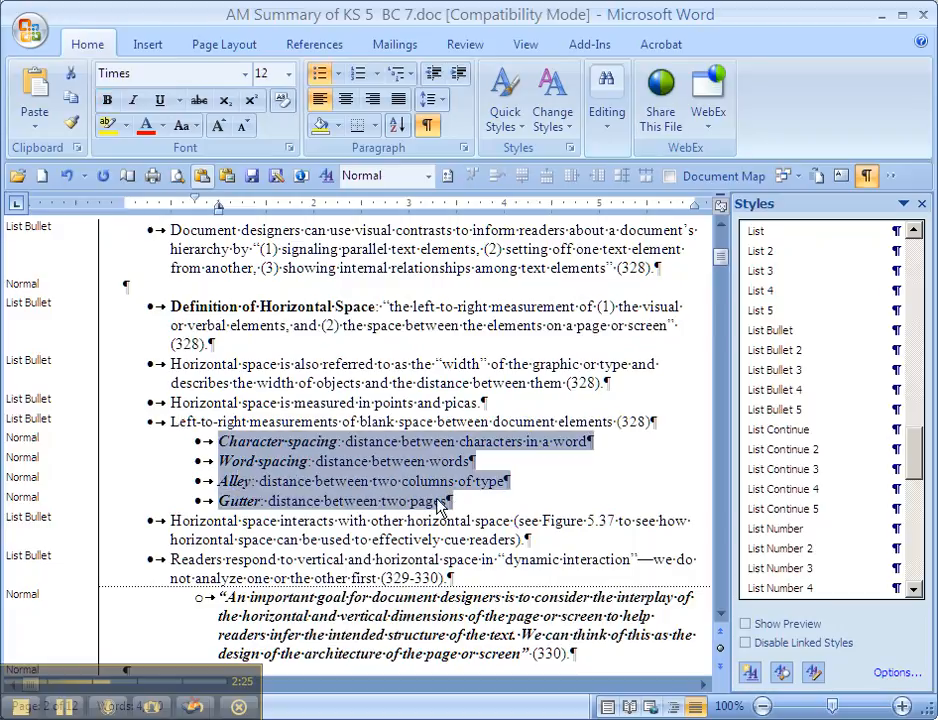
left_click(283, 451)
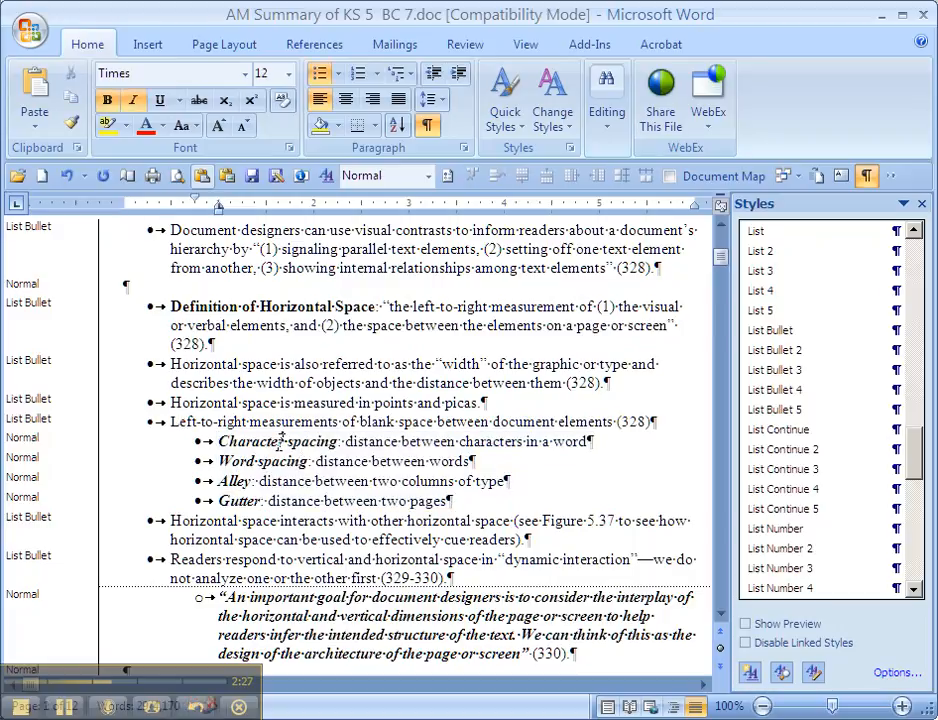
Step: Compare the formatting of the first-level bullets and reapply List Bullet to the whole "Left-to-right measurements of blank space" item
left_click(157, 421)
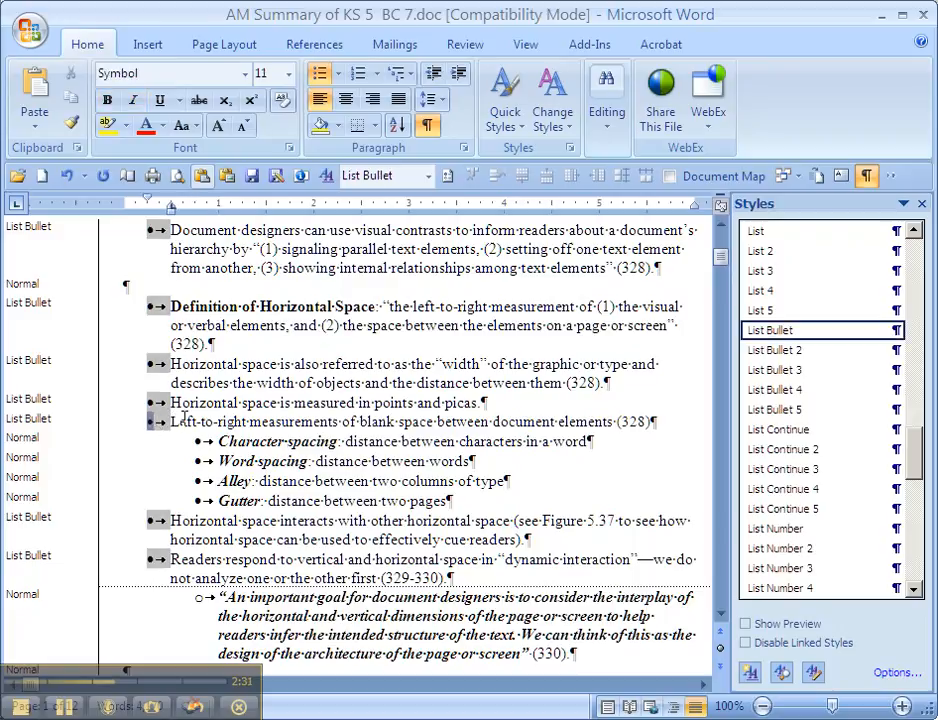
left_click(171, 421)
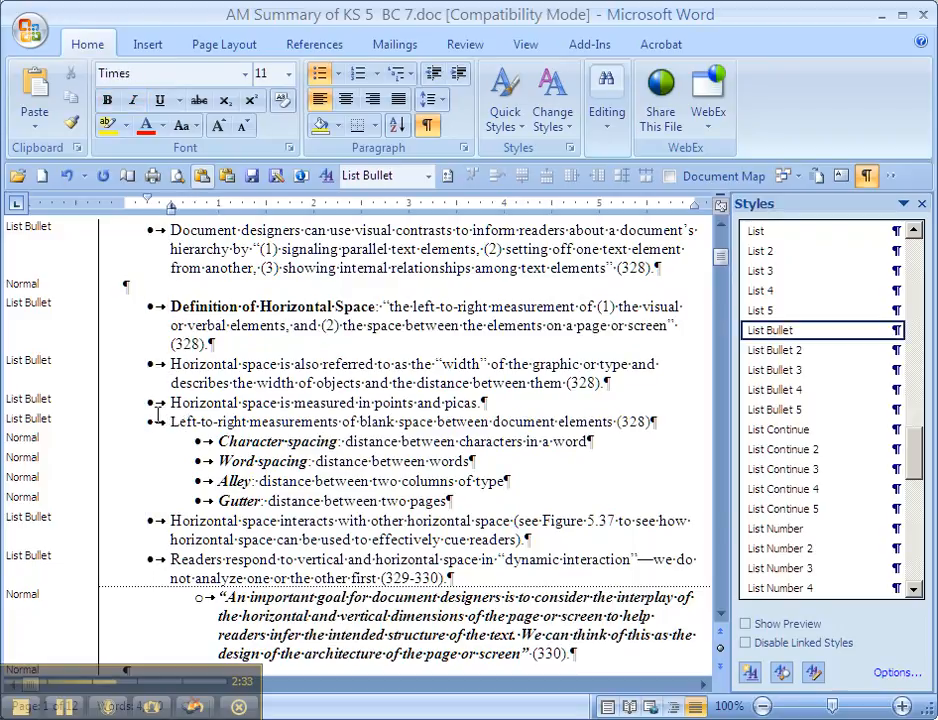
left_click(188, 402)
left_click(174, 364)
left_click(172, 364)
left_click(171, 306)
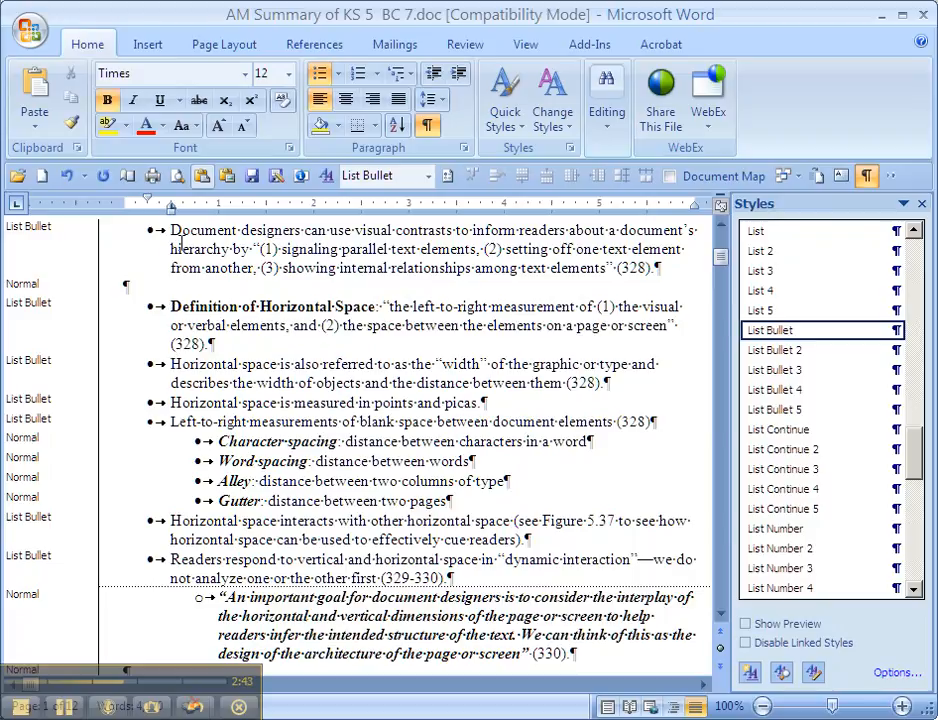
left_click(171, 402)
left_click(160, 424)
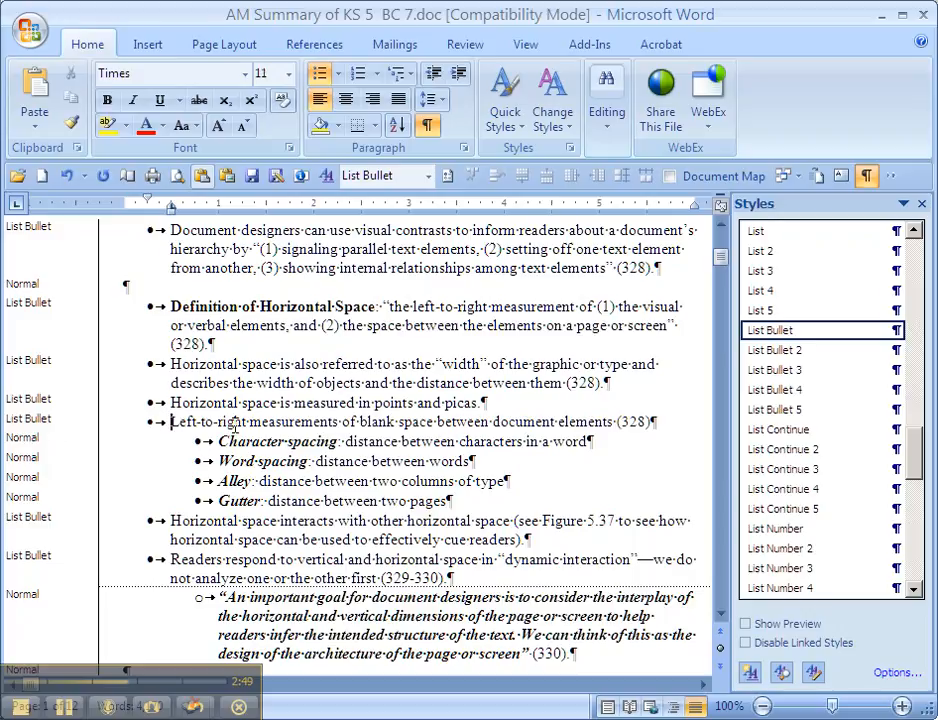
left_click_drag(172, 420, 664, 421)
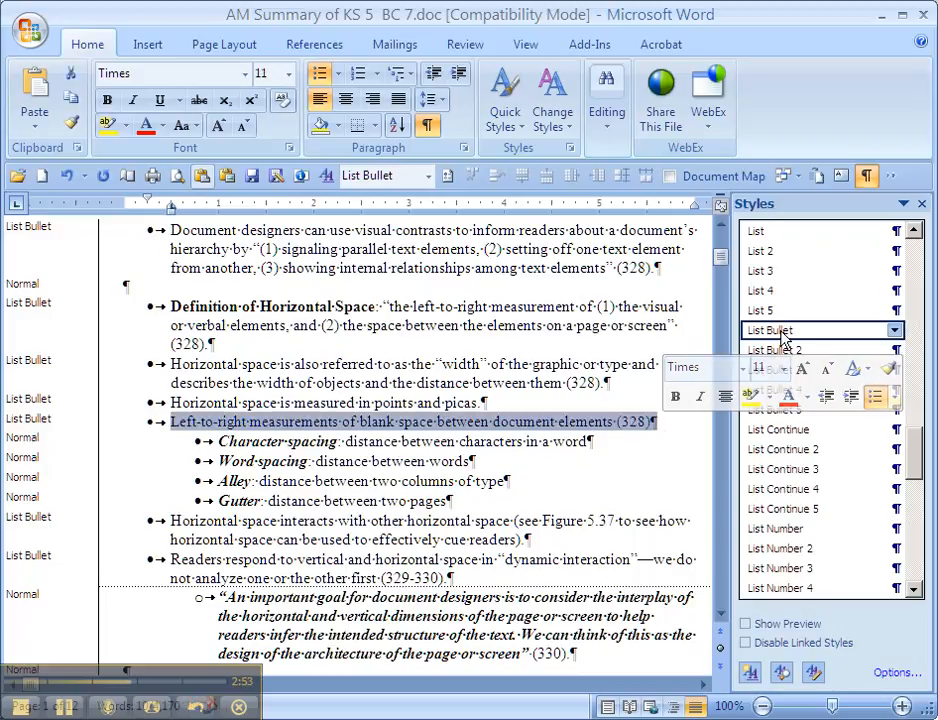
left_click(835, 331)
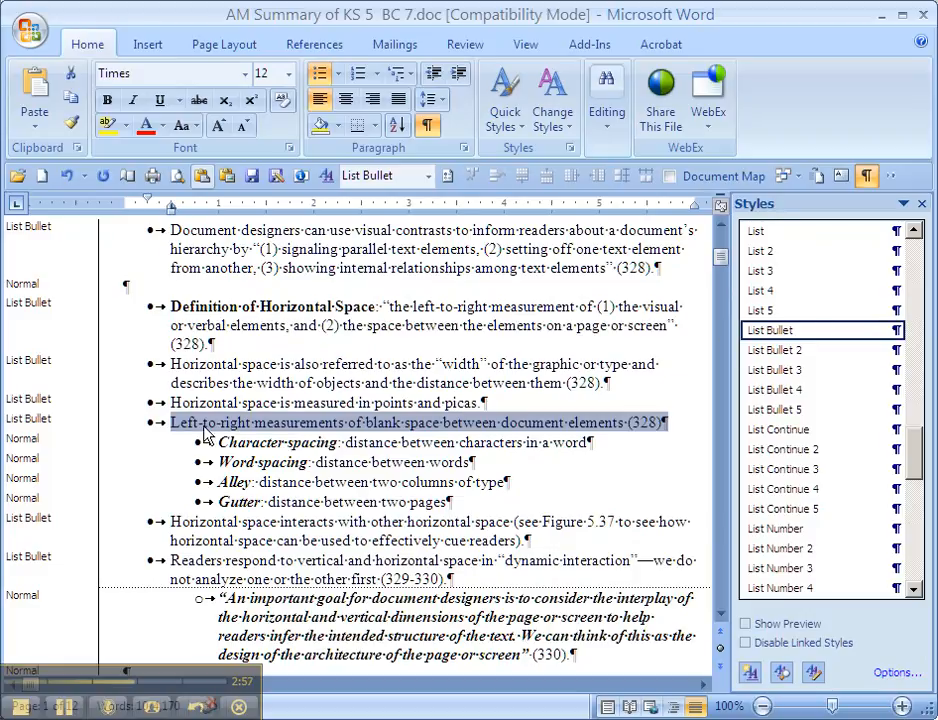
Step: Update the List Bullet 2 style to match the plain text at the end of the "Character spacing" sub-bullet
left_click(173, 425)
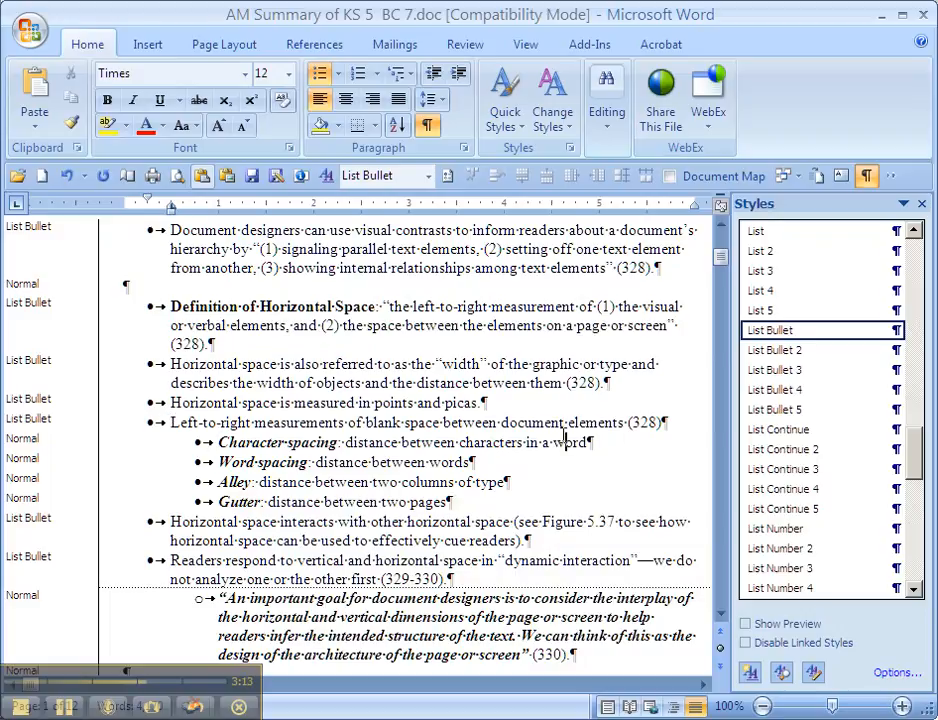
double_click(609, 446)
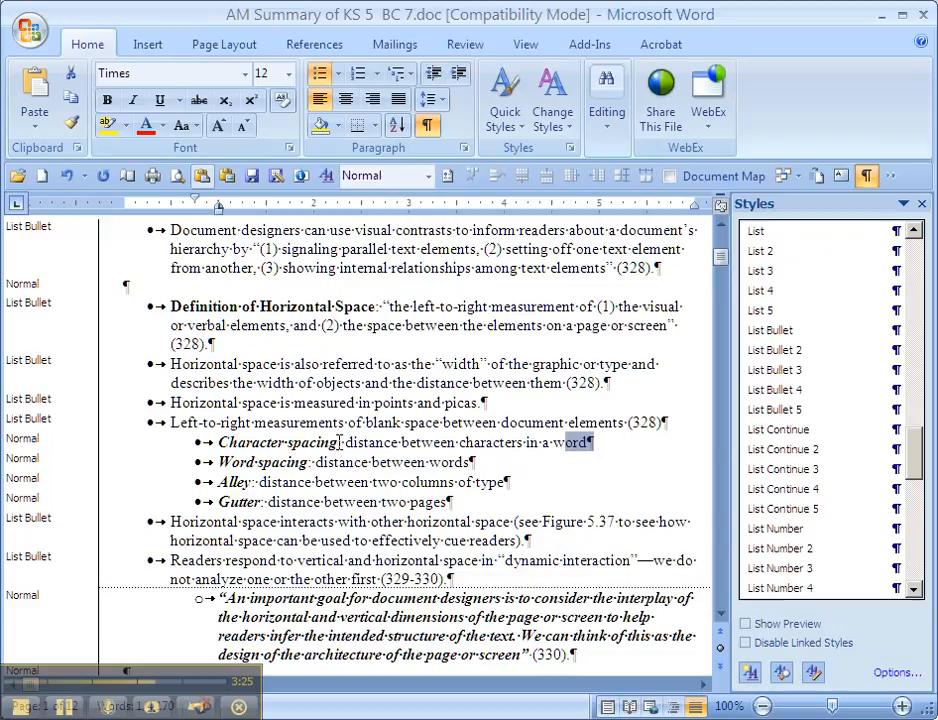
left_click(220, 442)
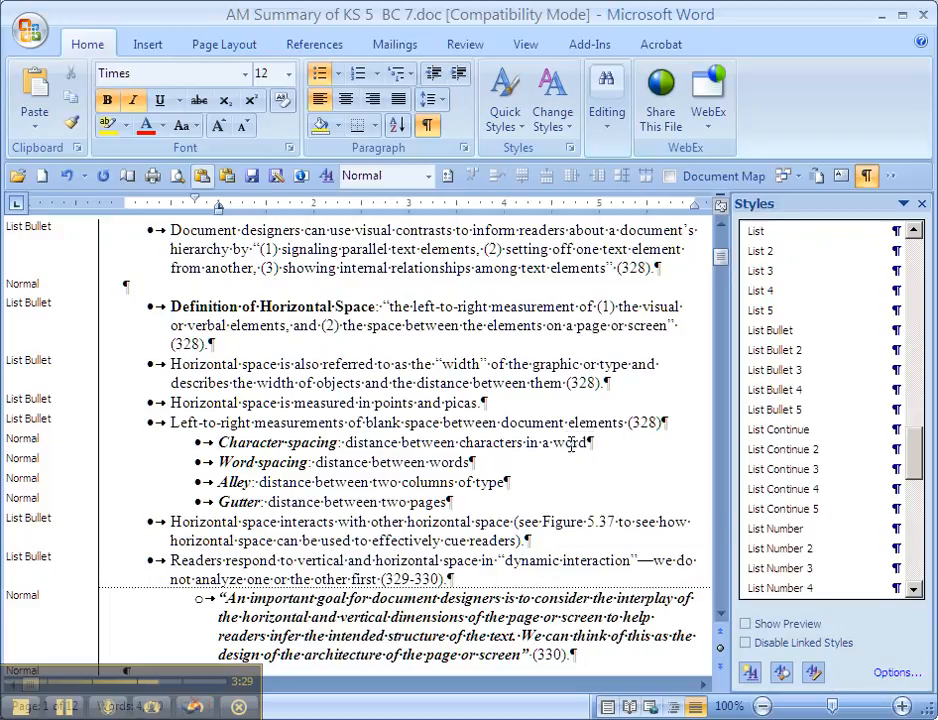
left_click_drag(571, 445, 596, 442)
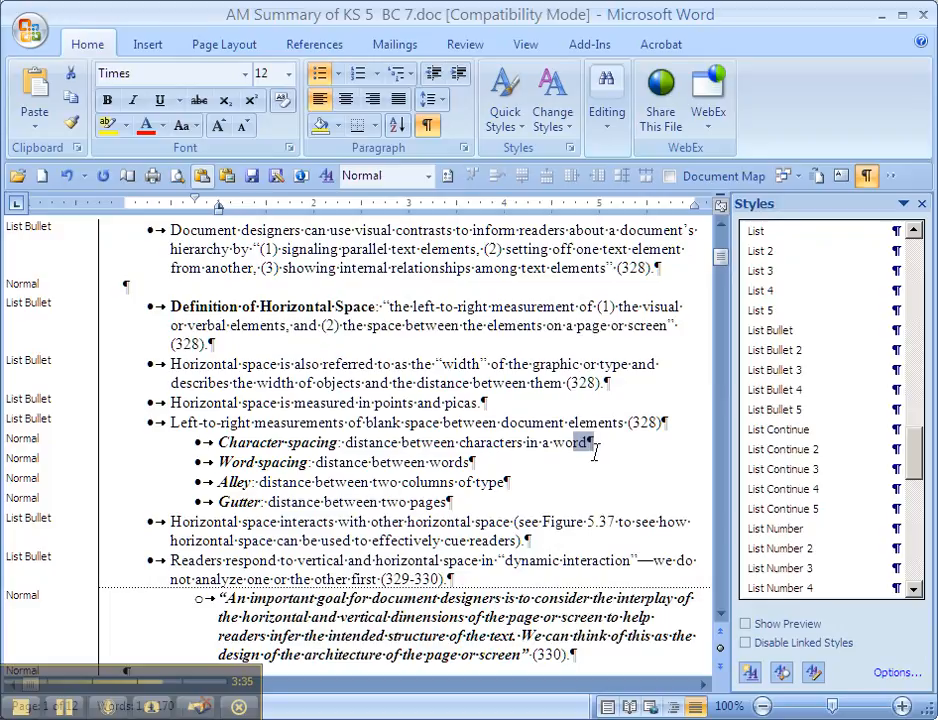
right_click(774, 352)
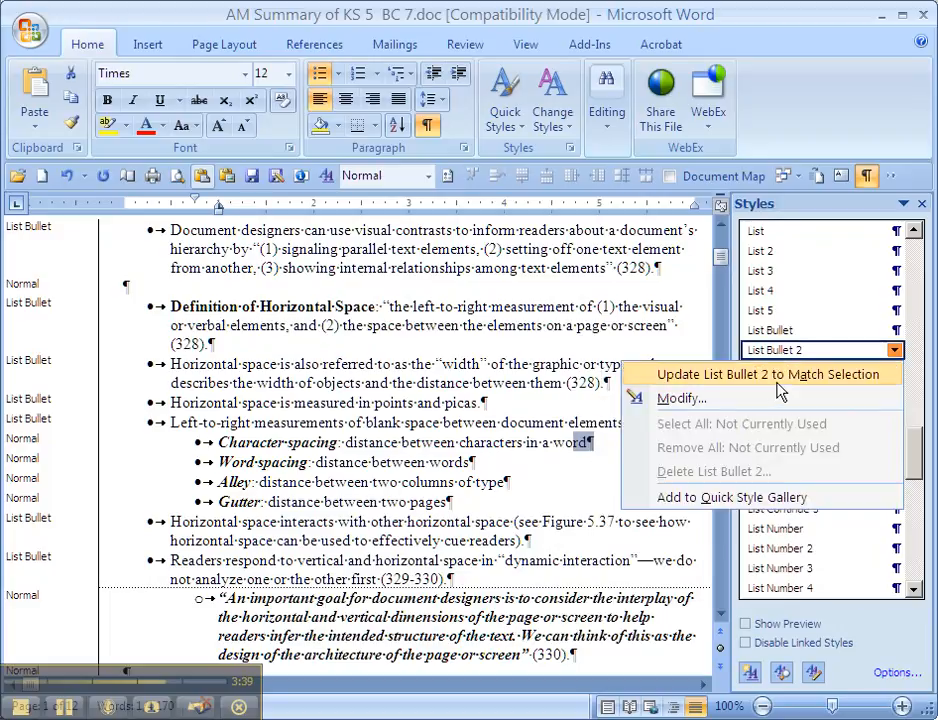
left_click(785, 378)
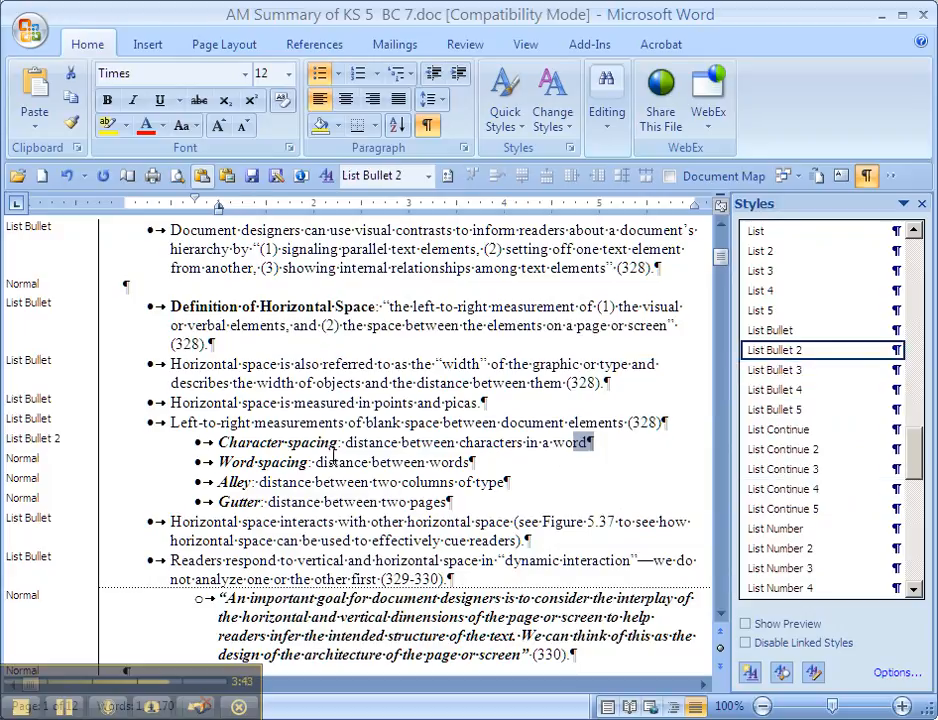
Step: Apply the List Bullet 2 style to the "Word spacing", "Alley" and "Gutter" sub-bullets
left_click_drag(316, 462, 496, 502)
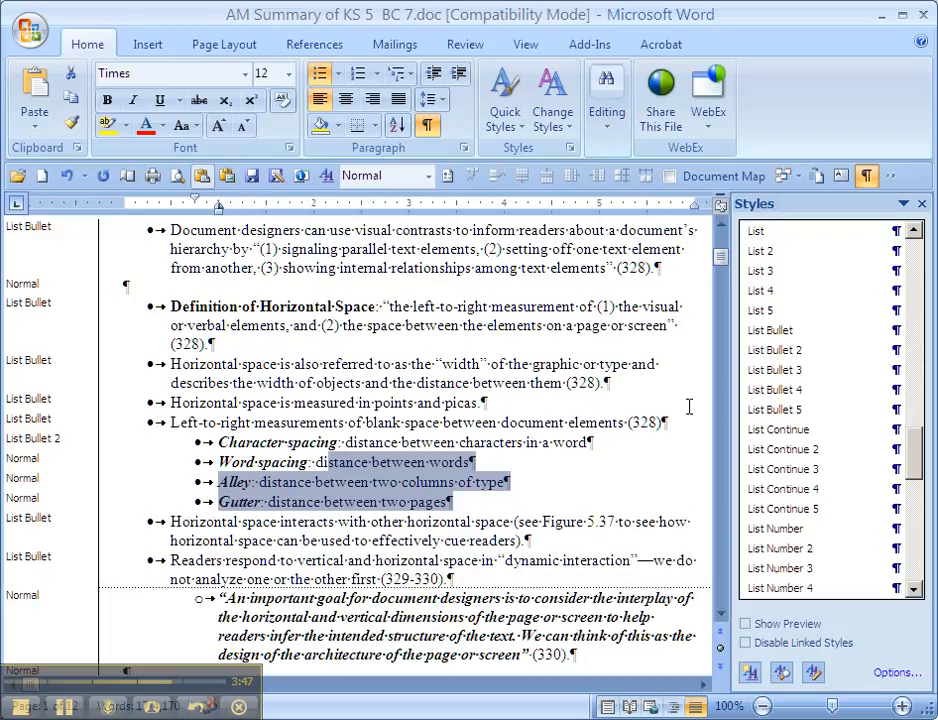
left_click(778, 350)
left_click(370, 487)
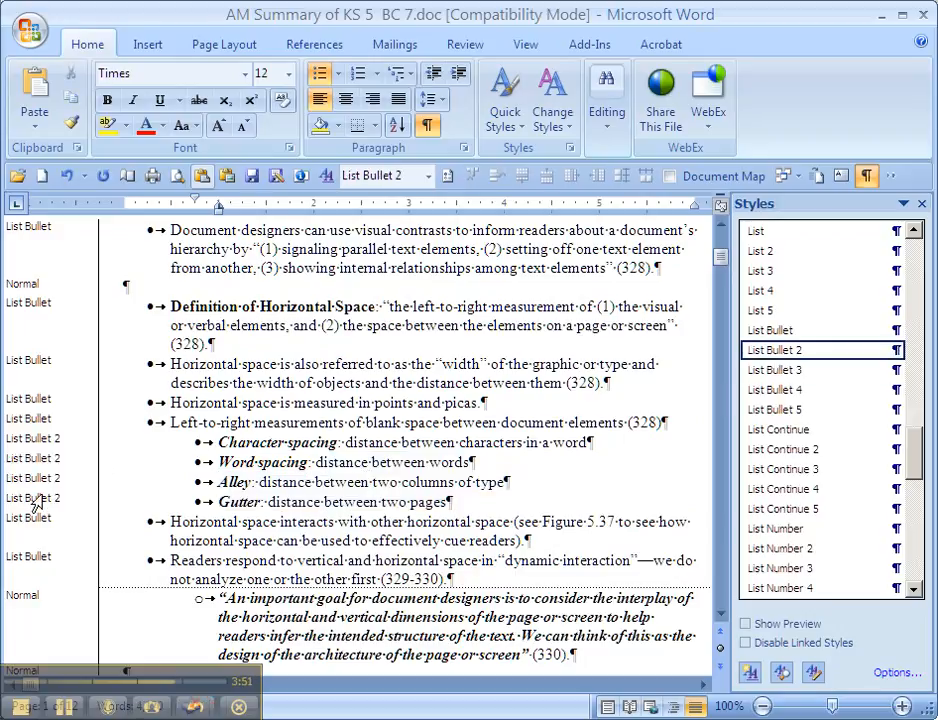
left_click(173, 522)
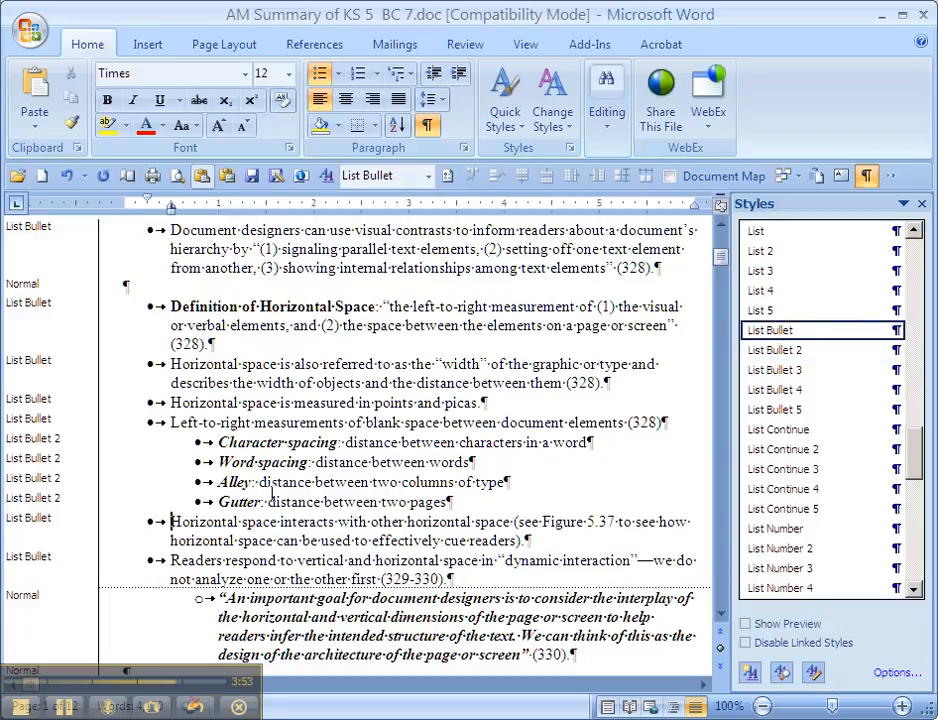
Step: Update the Quote style to match the whole "An important goal for document designers" quotation above Blank Space, and hide the formatting marks
scroll(271, 497, "down", 2)
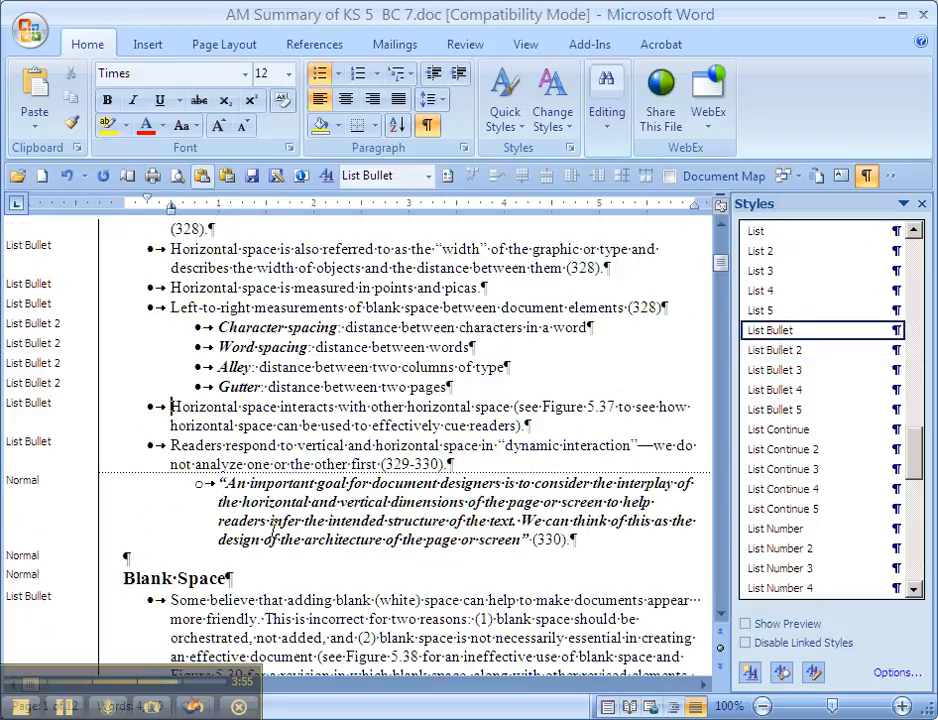
left_click(230, 482)
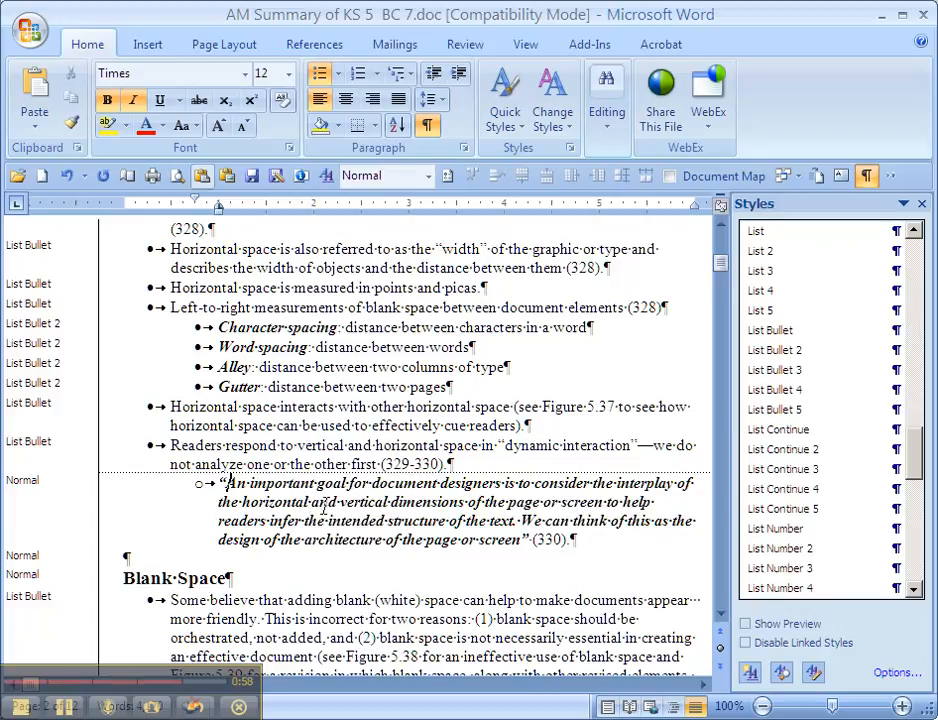
left_click_drag(571, 545, 609, 540)
left_click_drag(222, 483, 585, 537)
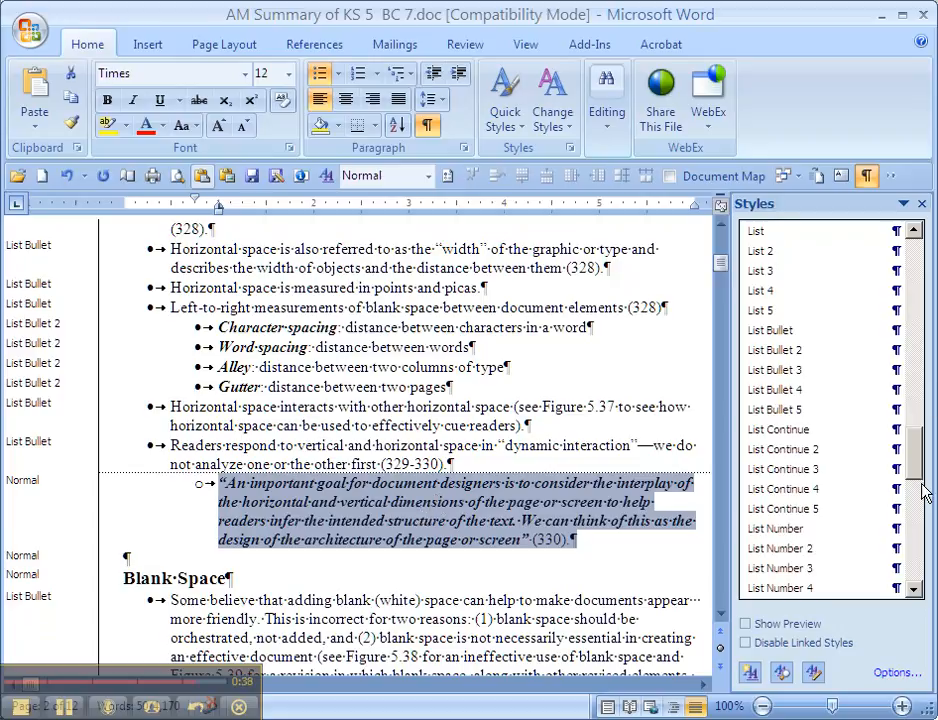
left_click_drag(917, 455, 921, 508)
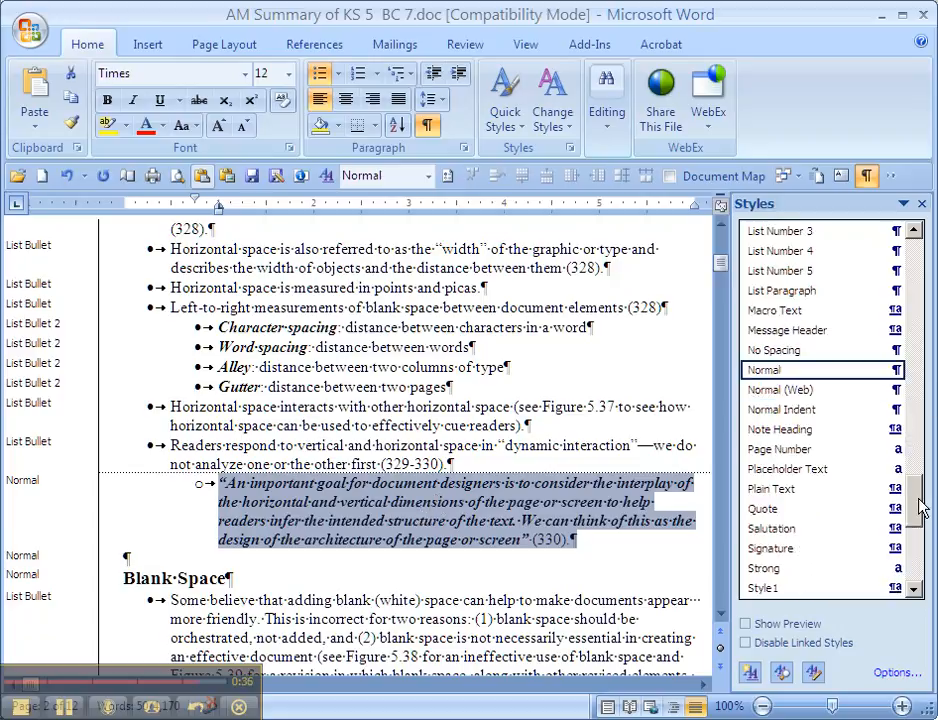
right_click(790, 515)
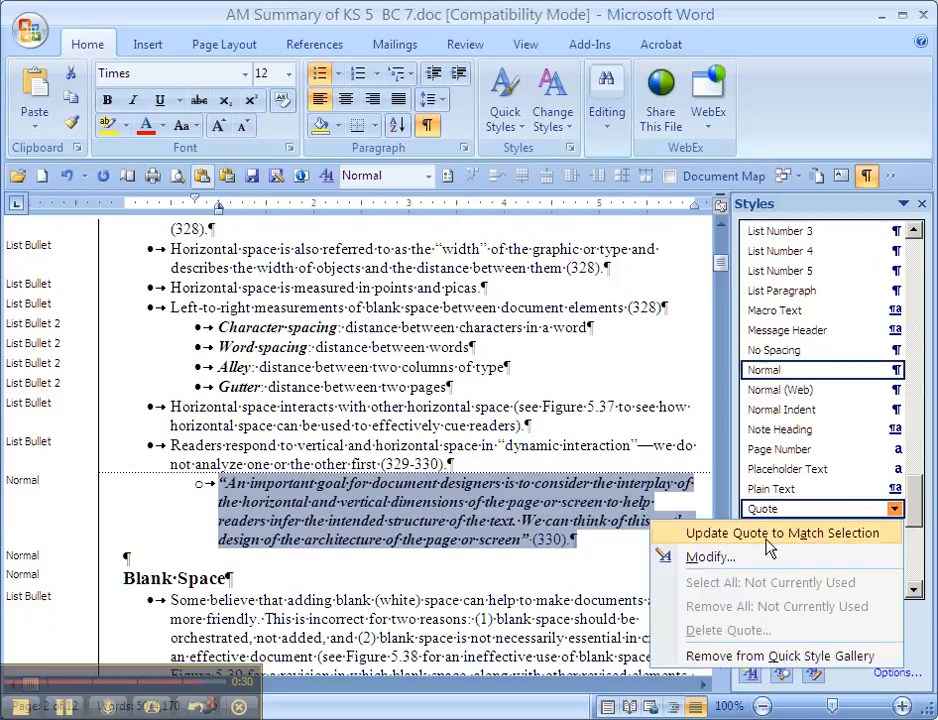
left_click(770, 533)
left_click(528, 521)
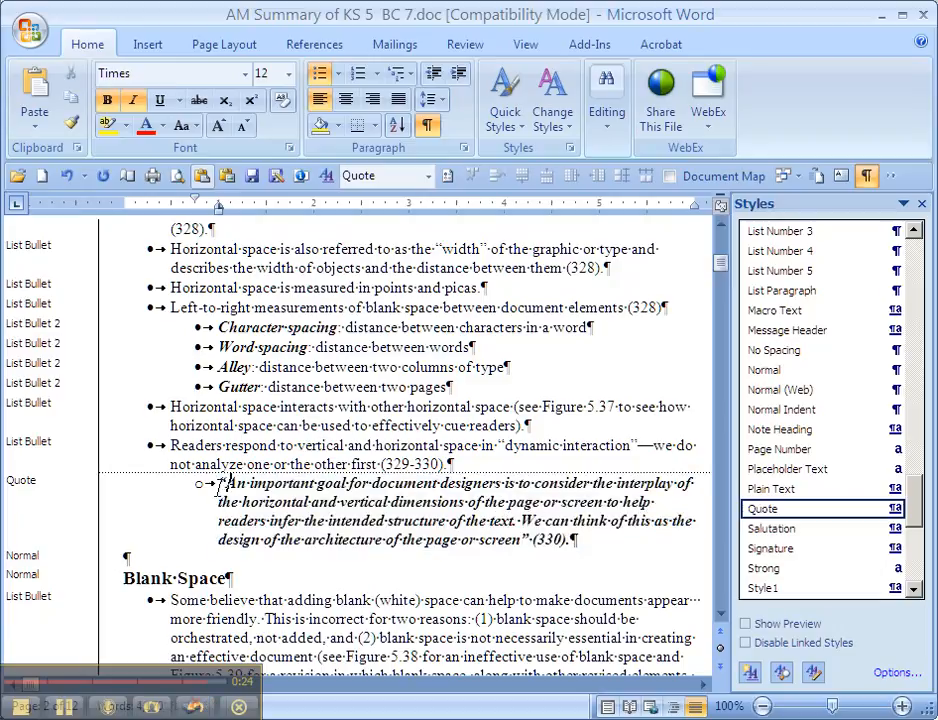
left_click(426, 124)
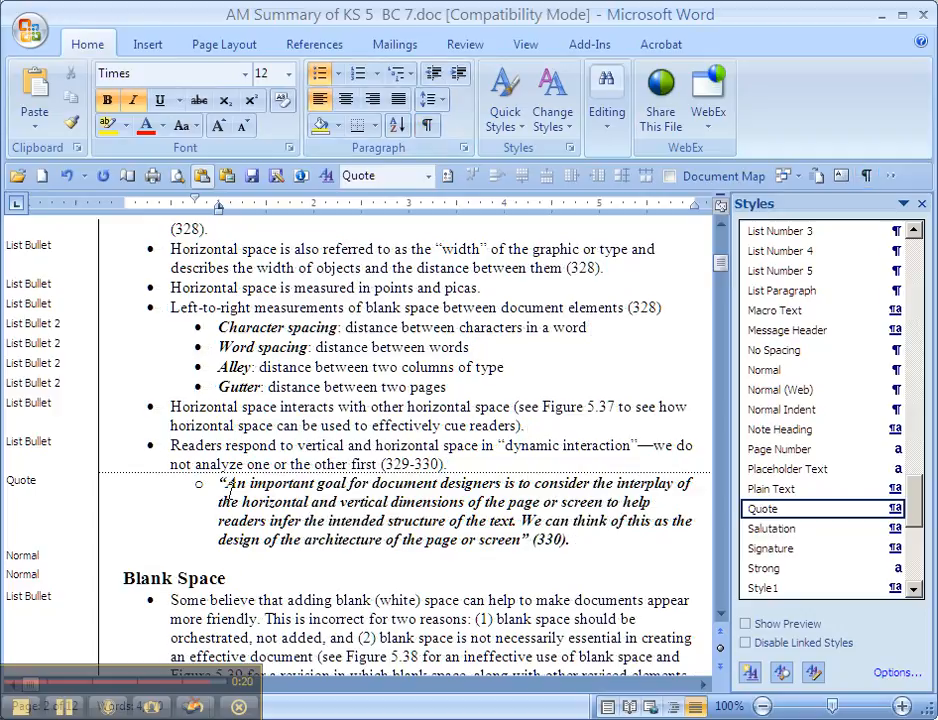